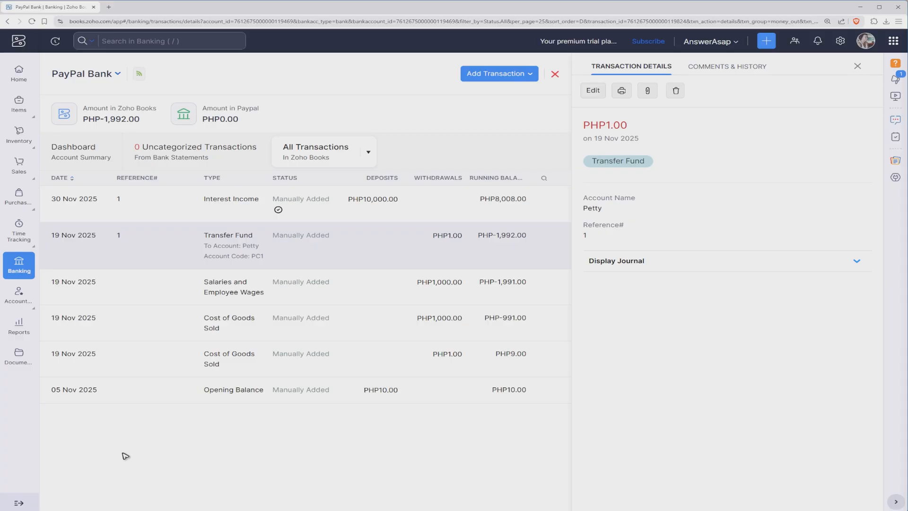
Open the Chart of Accounts under Accountant and start creating a new account.
left_click(19, 81)
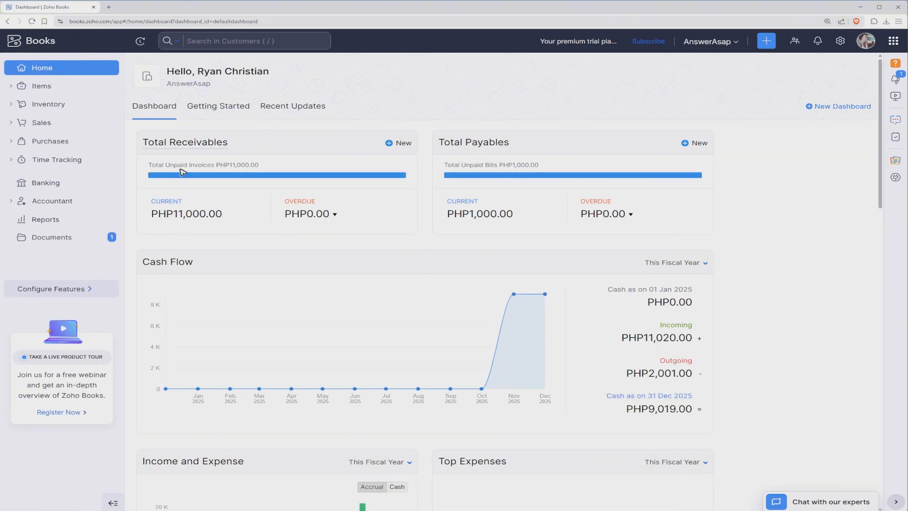
left_click(67, 203)
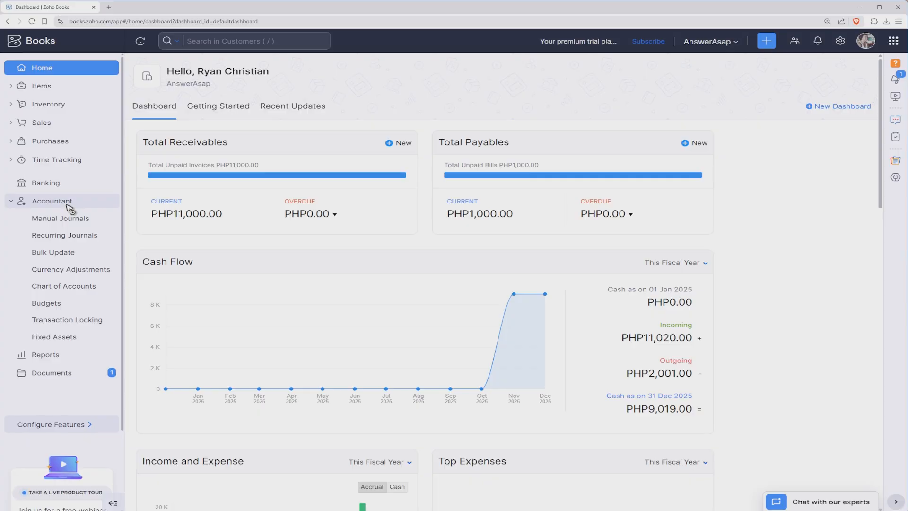
left_click(72, 290)
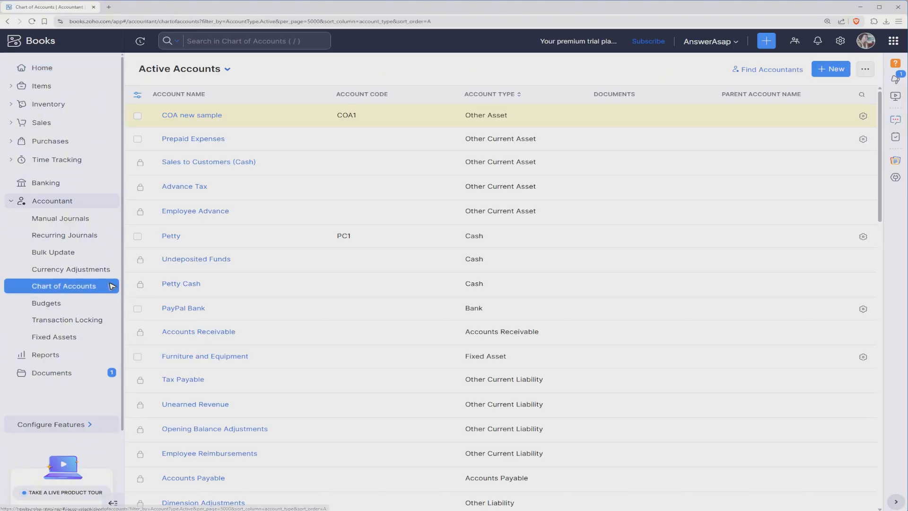
left_click(831, 75)
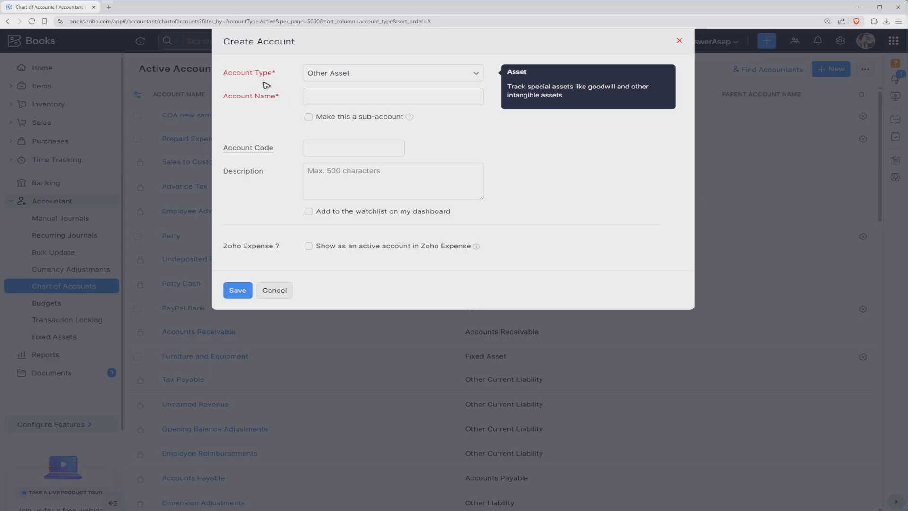
Set the new account's type to Other Current Liability by searching the account type list.
left_click(464, 76)
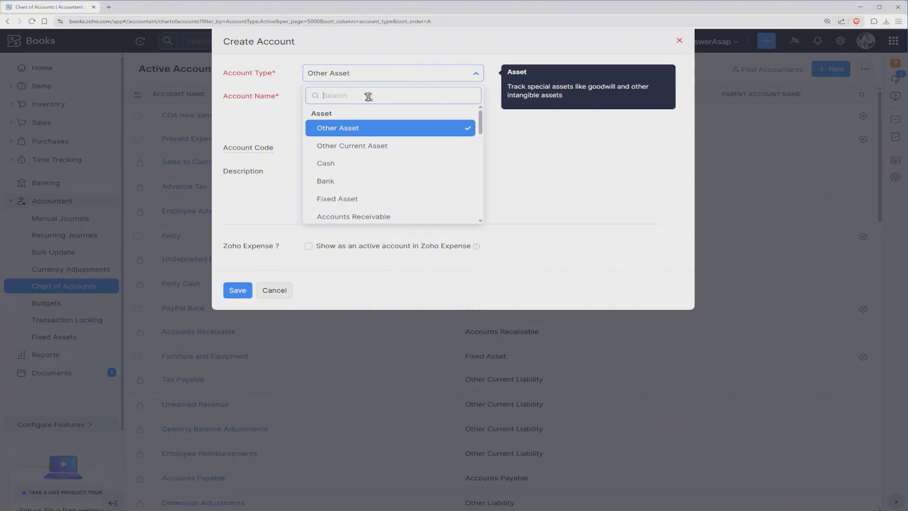
type("other ")
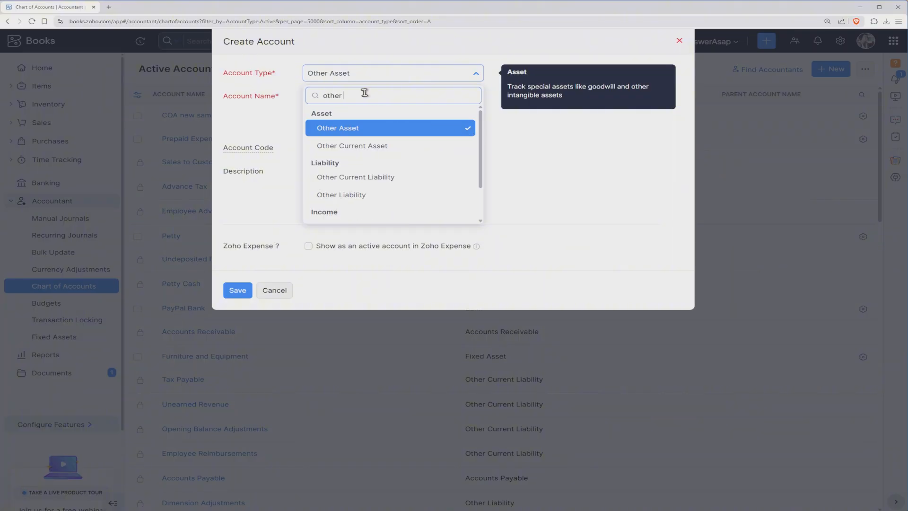
type("c")
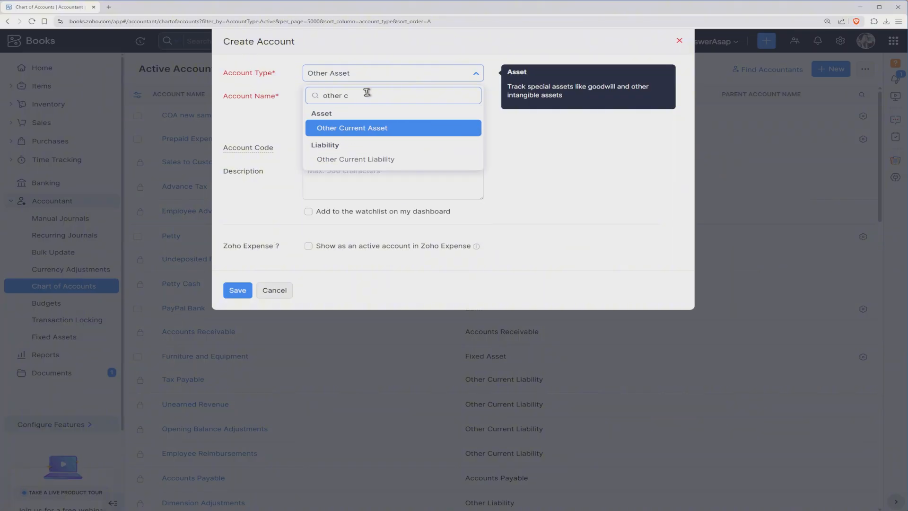
left_click(378, 161)
left_click(304, 102)
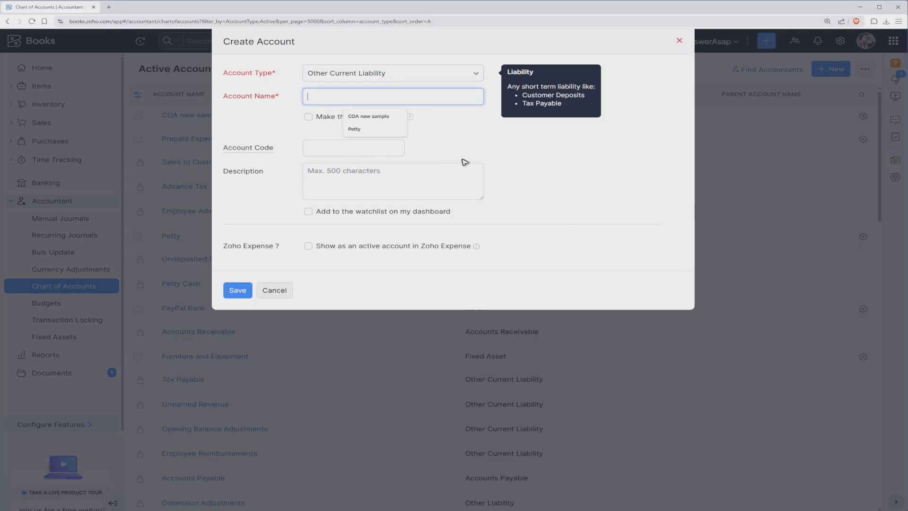
Name the account Other Current Liability sample, set its account code to OCLS1, and save it.
type("Other C")
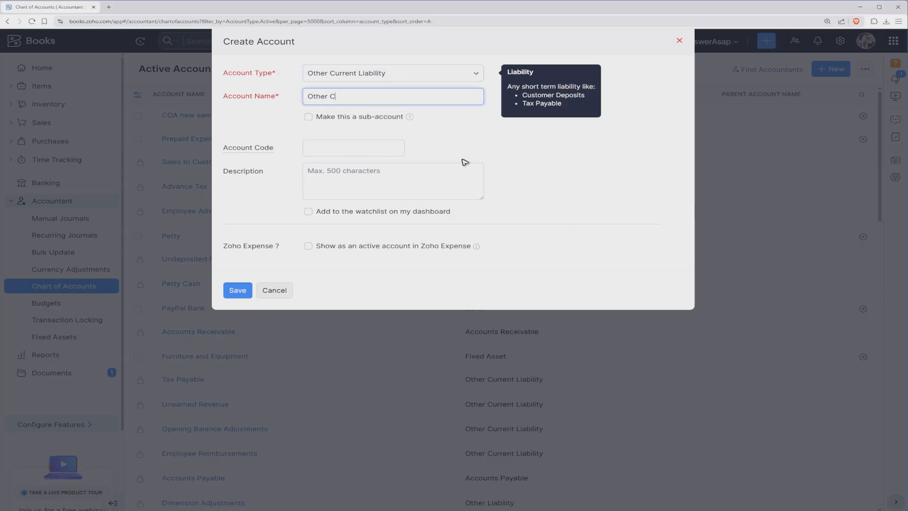
type("urrent Liability sample")
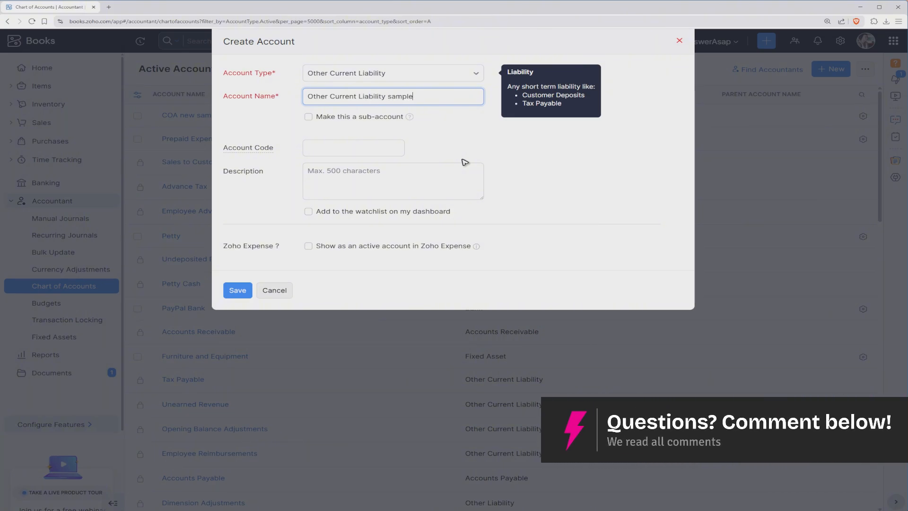
left_click(353, 147)
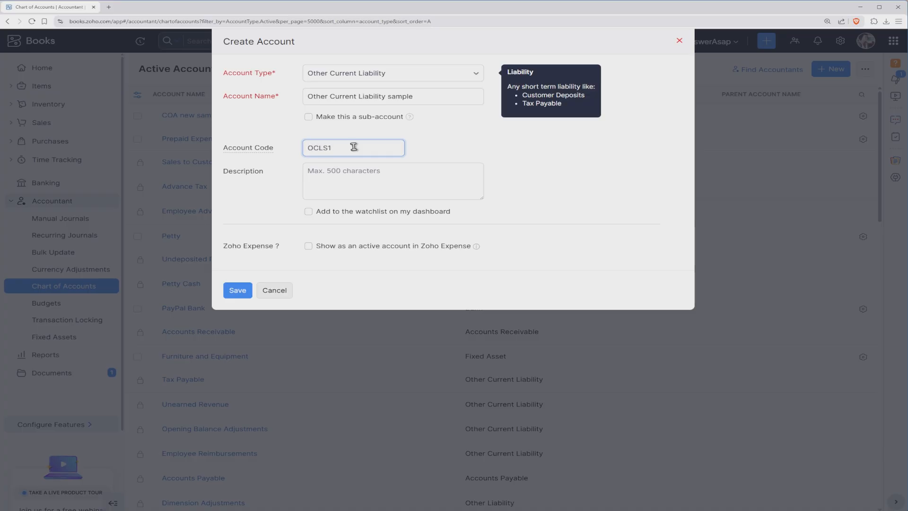
left_click(234, 292)
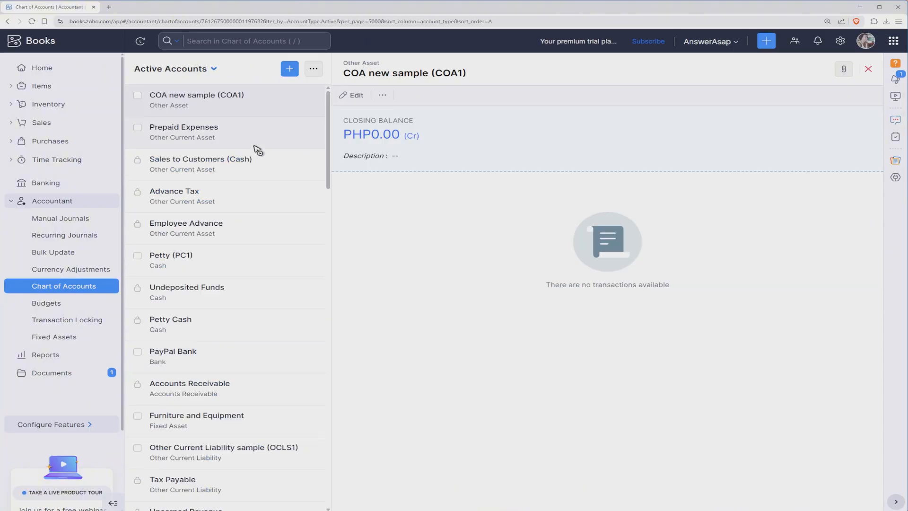
Open the Other Current Liability sample account in the accounts list to review its details.
left_click(219, 457)
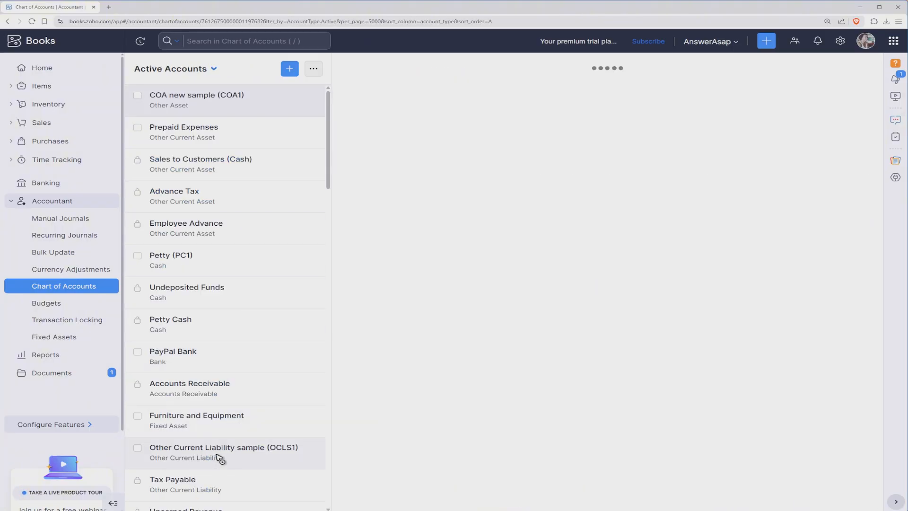
scroll(287, 377, "down", 5)
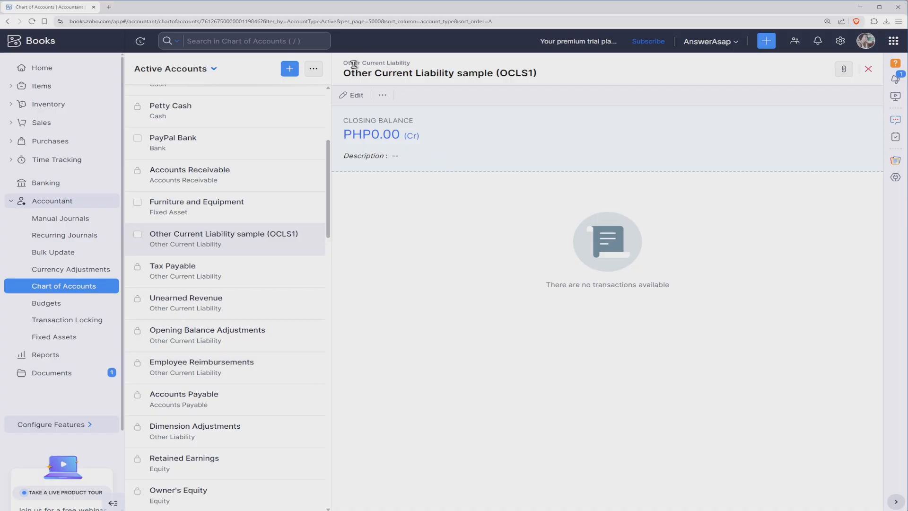
left_click_drag(354, 63, 399, 63)
left_click(415, 324)
Open the PayPal Bank account in Banking and start adding a Deposit From Other Accounts transaction.
left_click(52, 183)
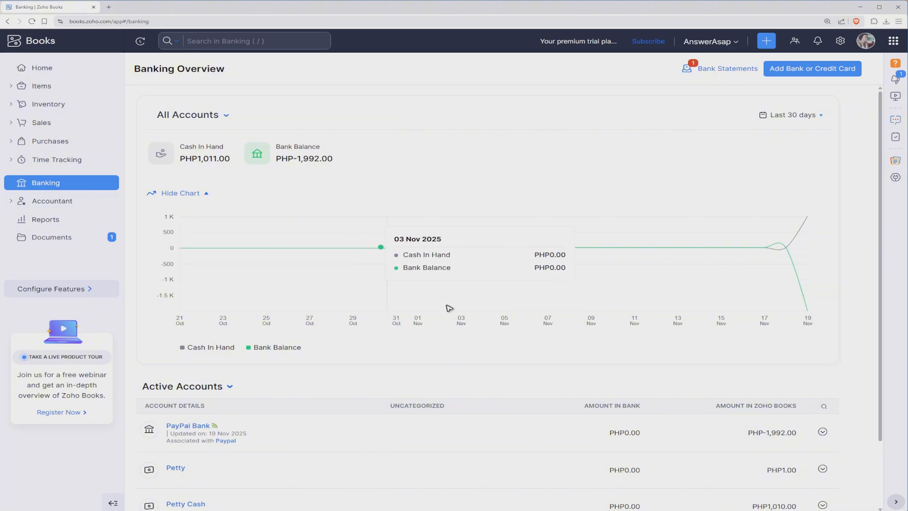
scroll(300, 227, "down", 2)
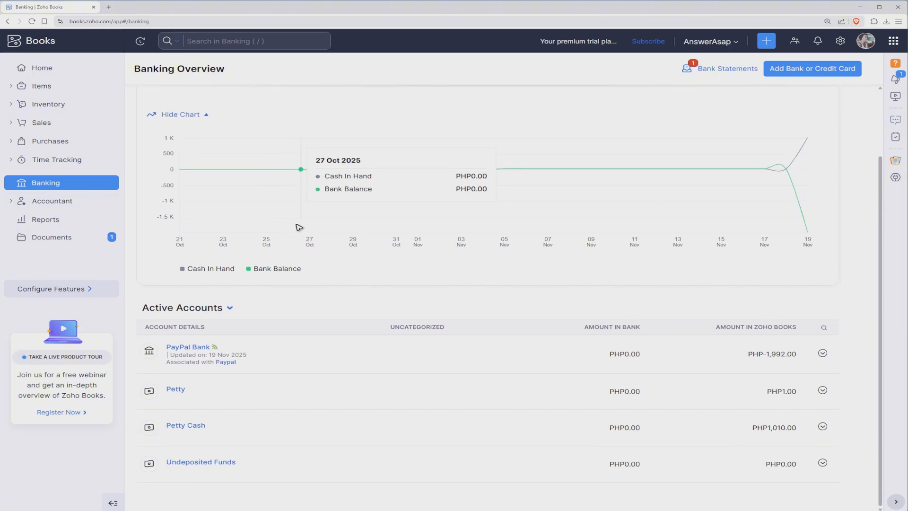
left_click(194, 348)
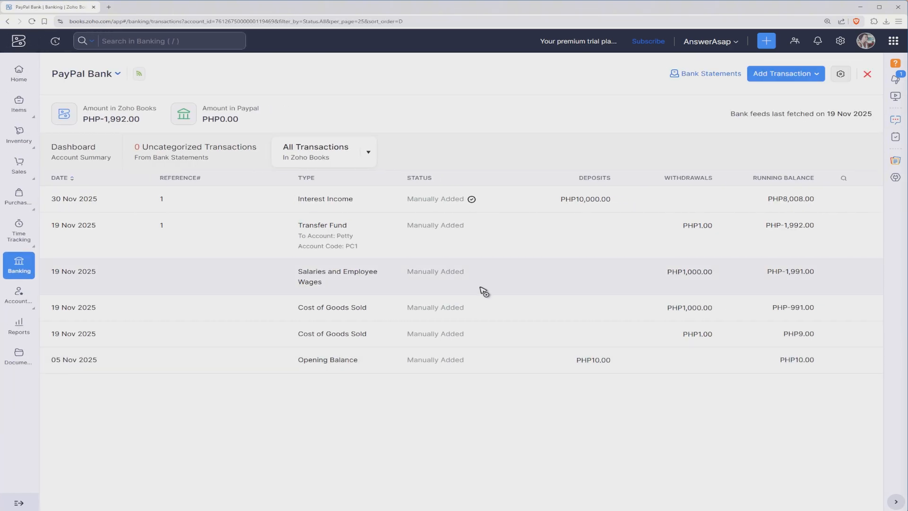
left_click(820, 75)
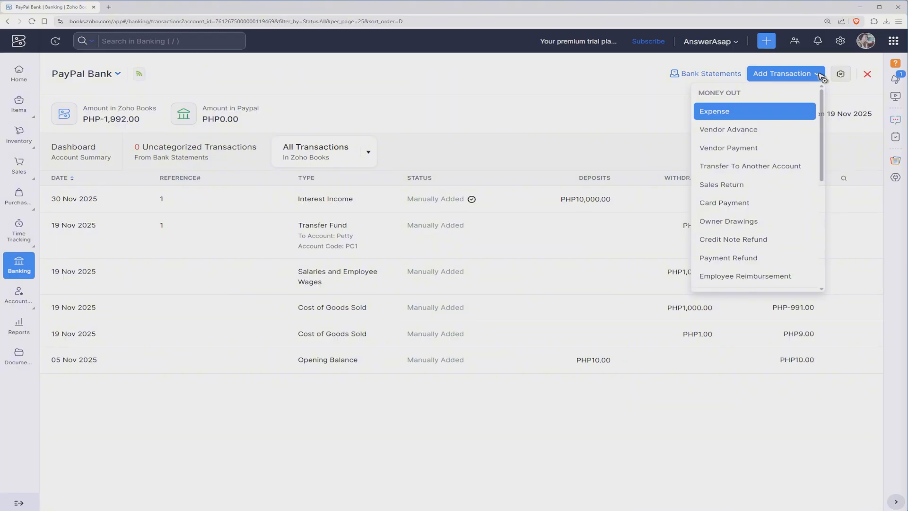
scroll(770, 223, "down", 5)
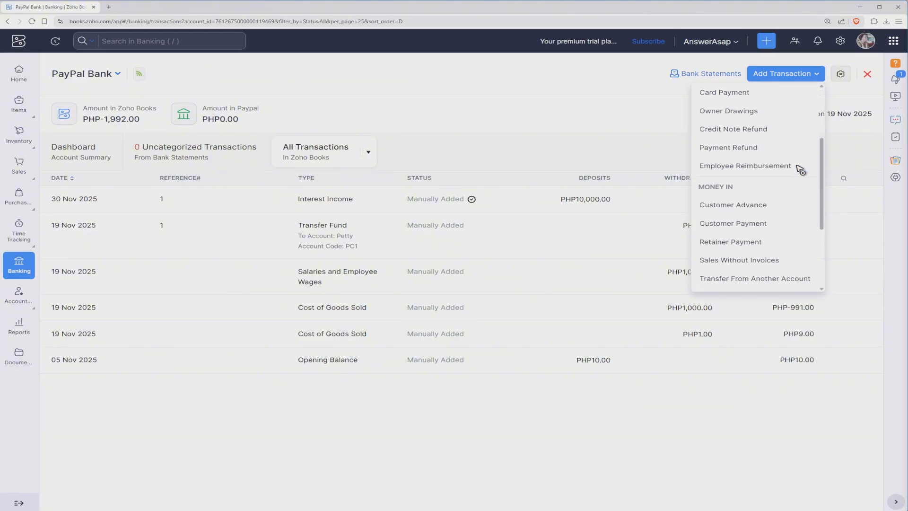
scroll(800, 168, "down", 1)
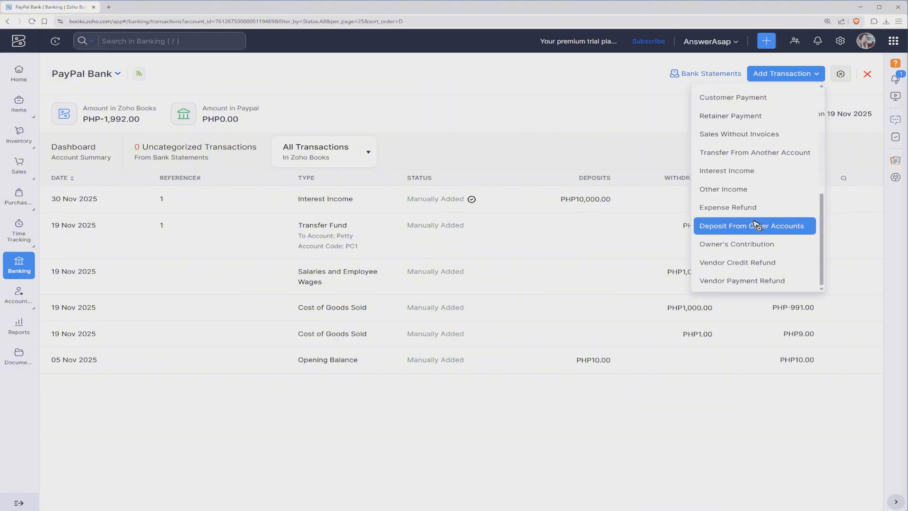
scroll(718, 156, "up", 2)
scroll(733, 208, "down", 2)
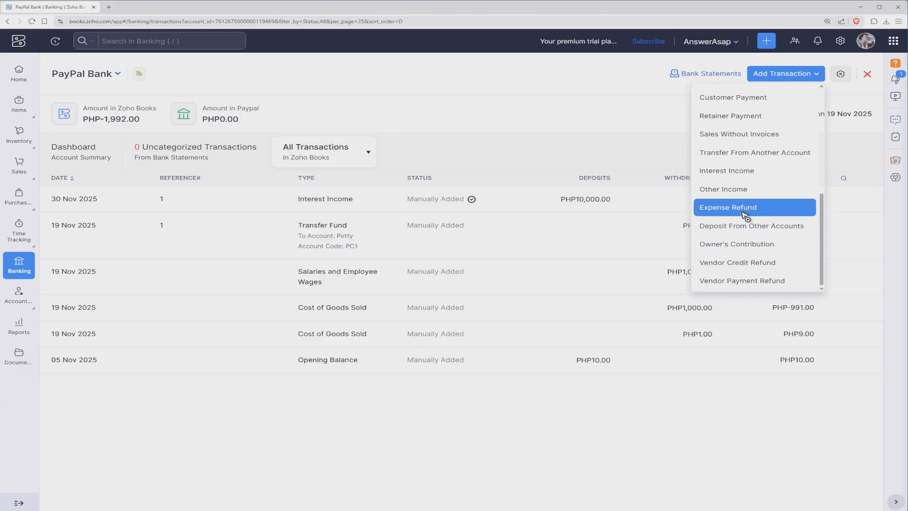
left_click(738, 226)
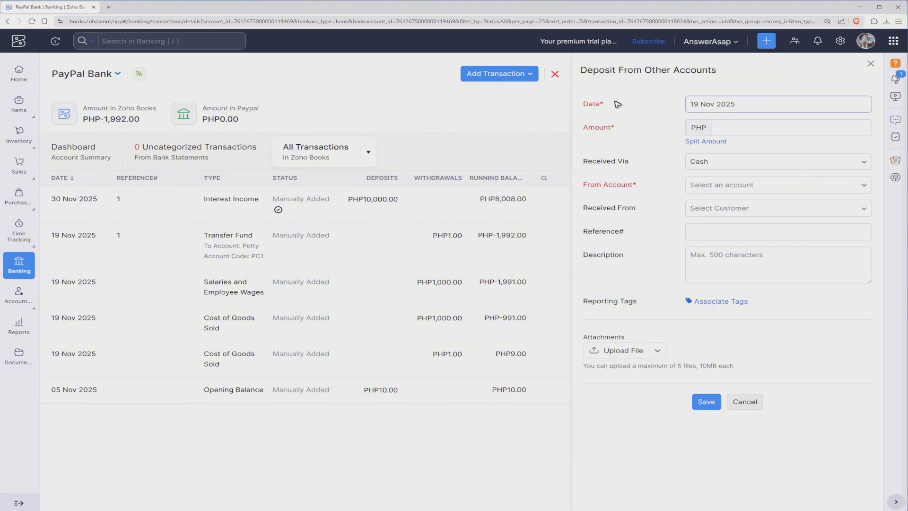
Enter a deposit amount of 1 PHP and set Received Via to Bank Transfer.
left_click(743, 133)
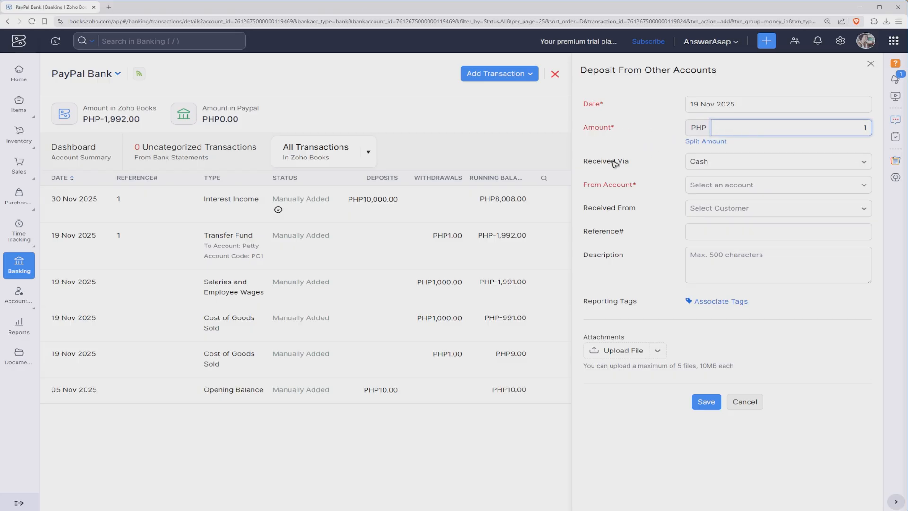
left_click(744, 167)
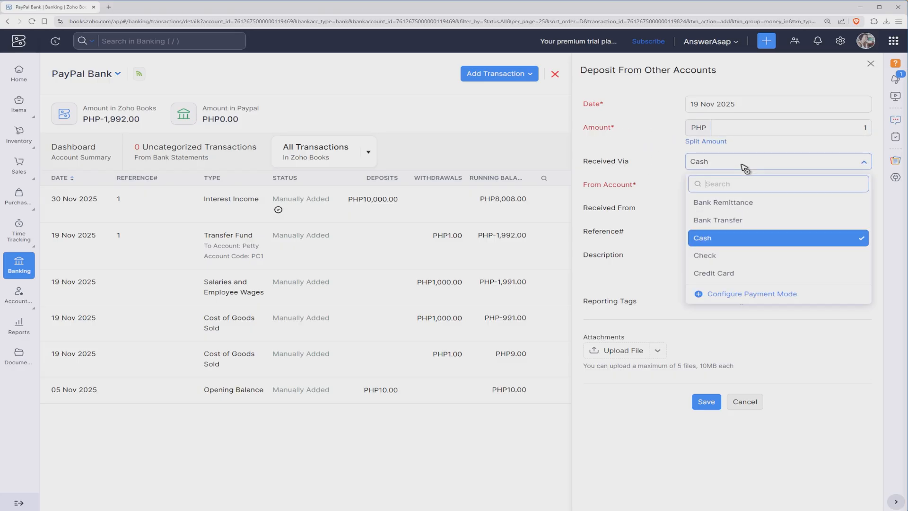
left_click(732, 222)
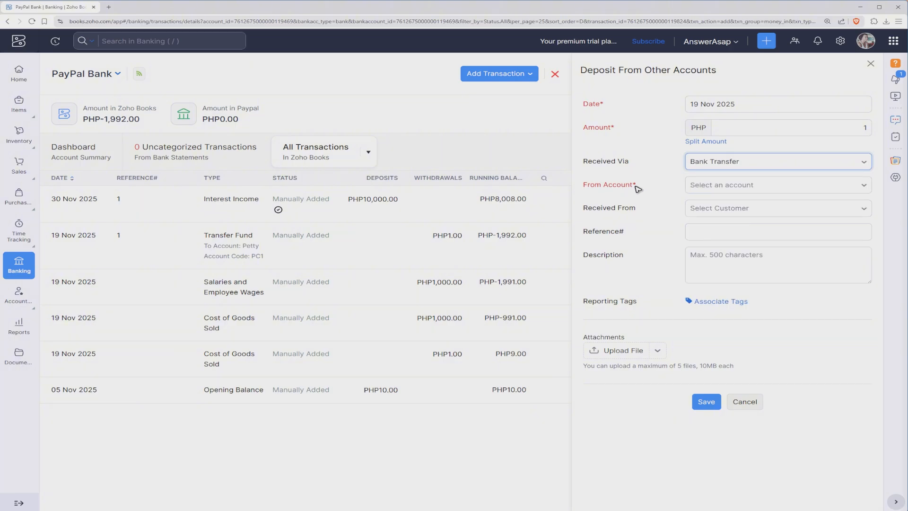
Choose the OCLS1 Other Current Liability sample account as the From Account.
left_click(758, 186)
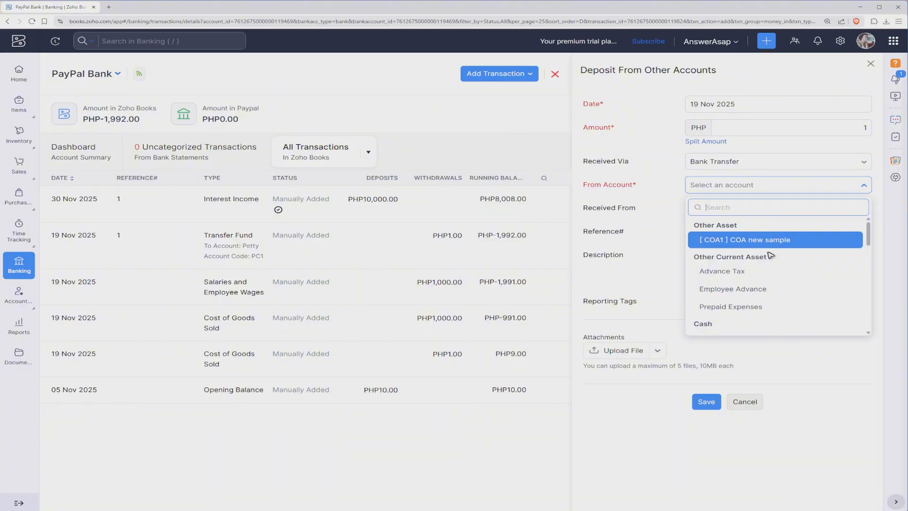
scroll(790, 271, "down", 2)
scroll(792, 274, "down", 5)
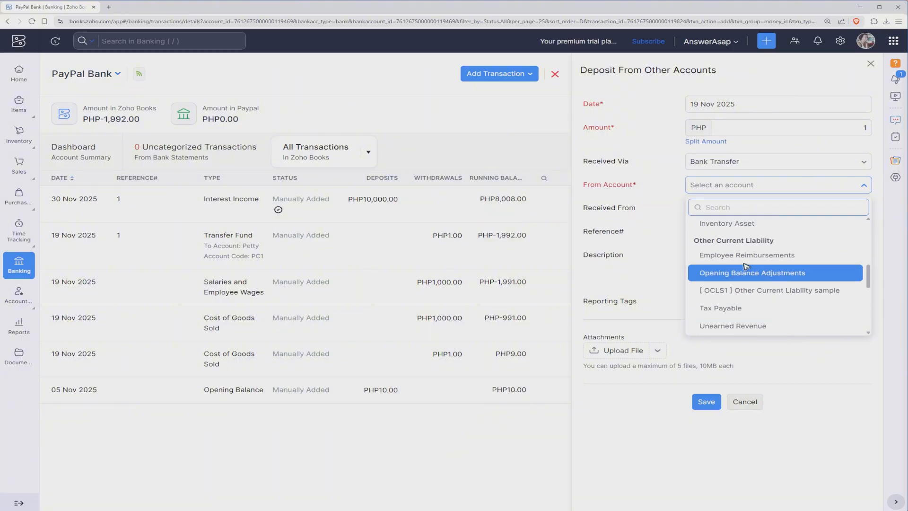
scroll(772, 280, "down", 1)
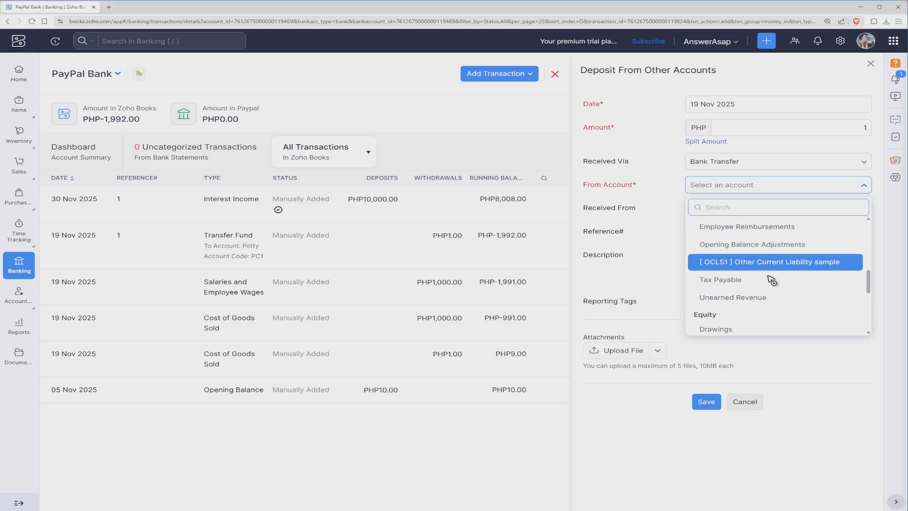
left_click(733, 257)
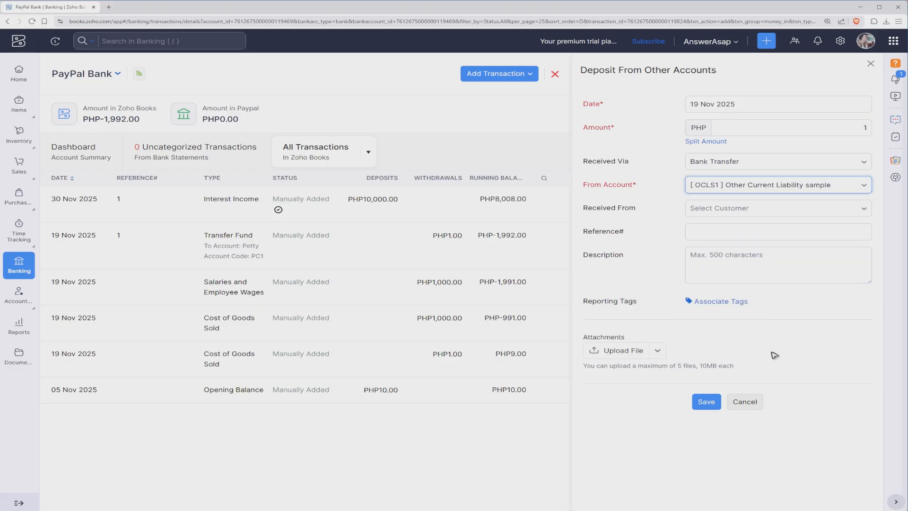
Select the customer in Received From and save the deposit transaction.
left_click(757, 212)
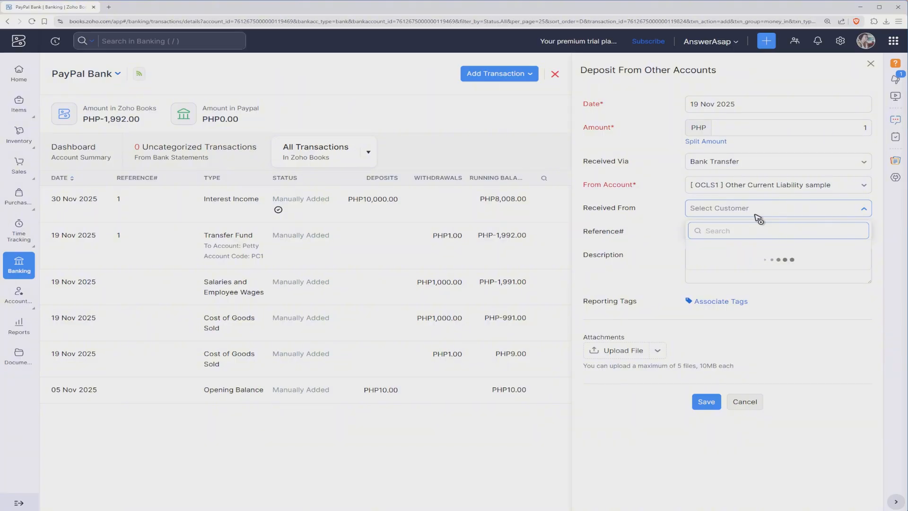
left_click(731, 253)
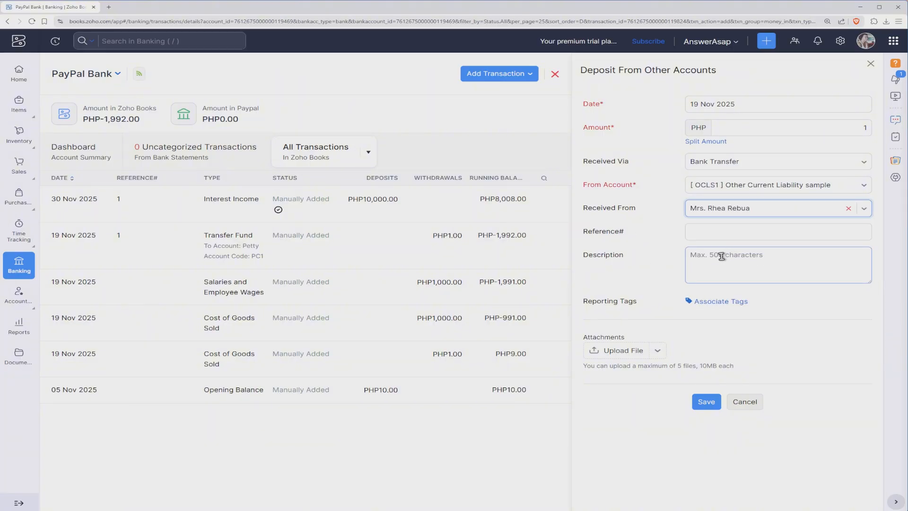
left_click(709, 405)
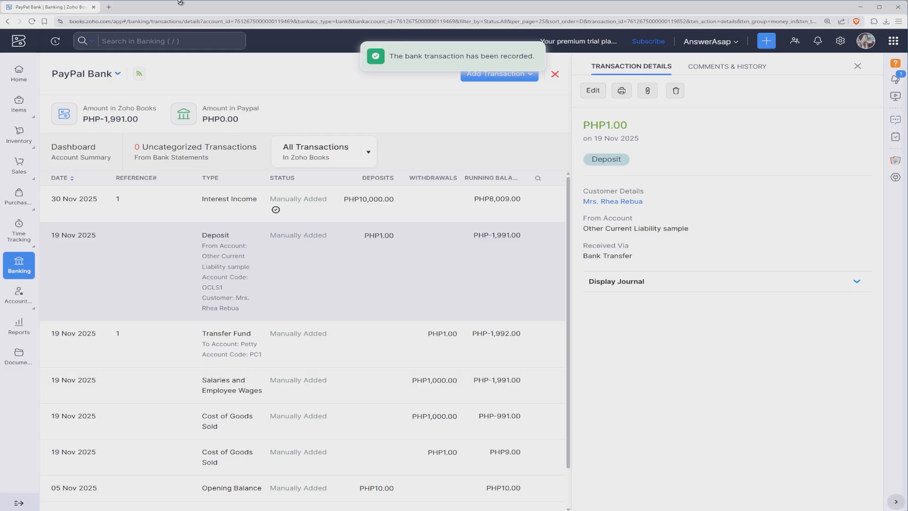
Open the Bills list under Purchases from the home dashboard.
left_click(19, 74)
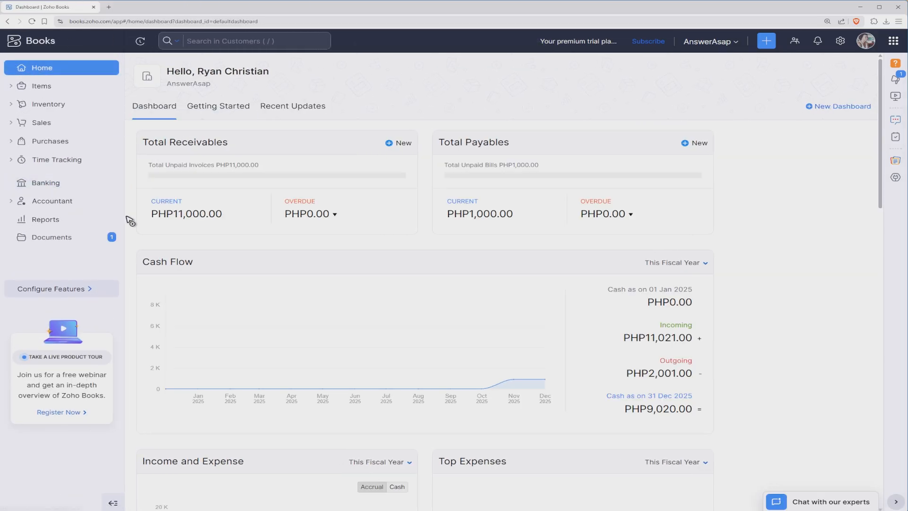
left_click(34, 143)
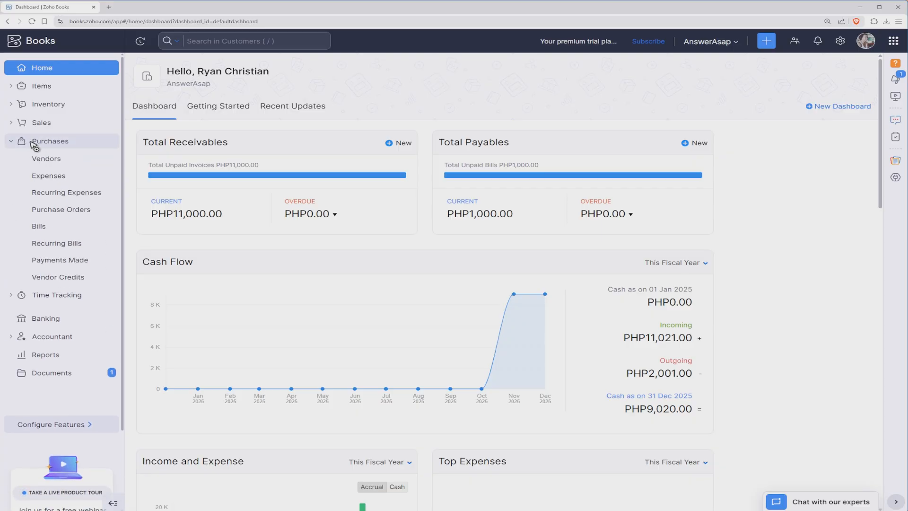
left_click(51, 228)
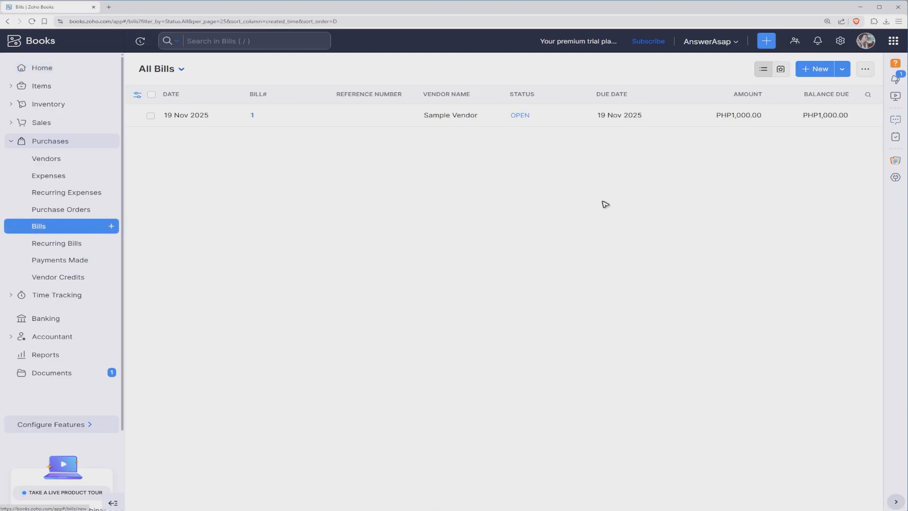
Start a new bill and choose AnswerAsap as the vendor.
left_click(842, 70)
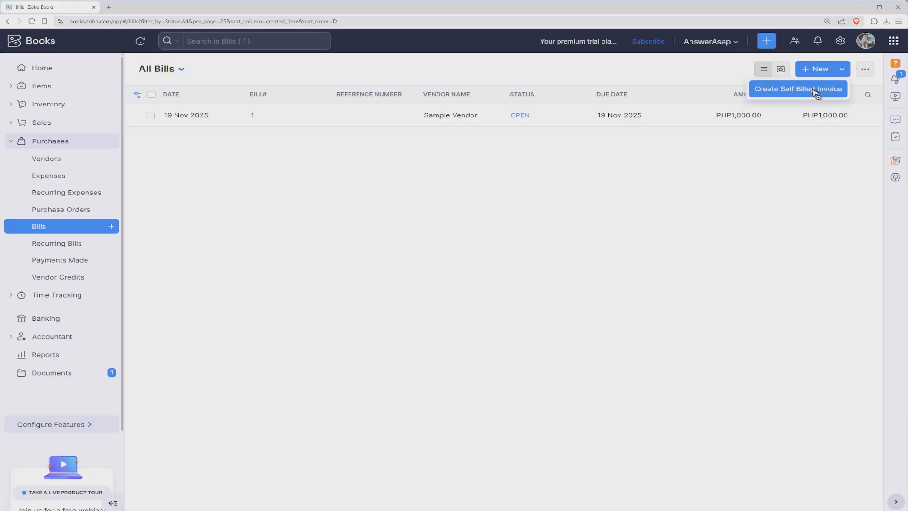
left_click(813, 72)
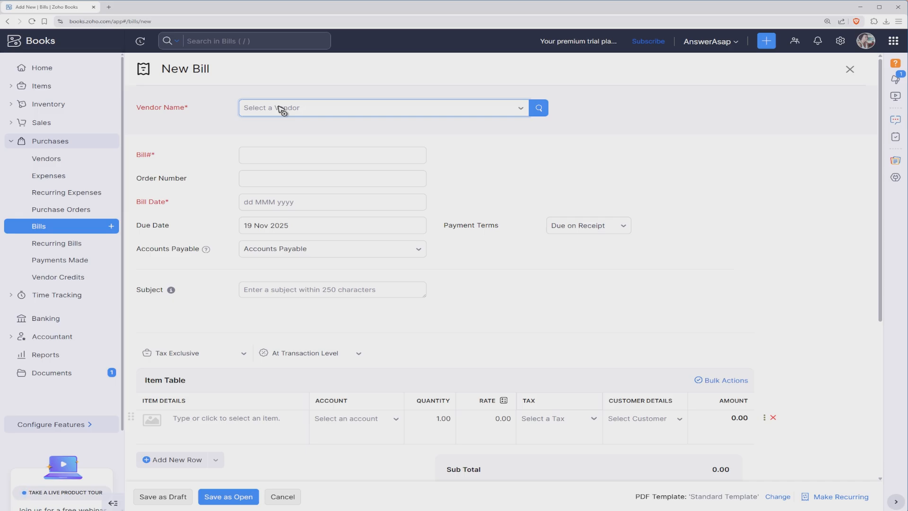
left_click(392, 111)
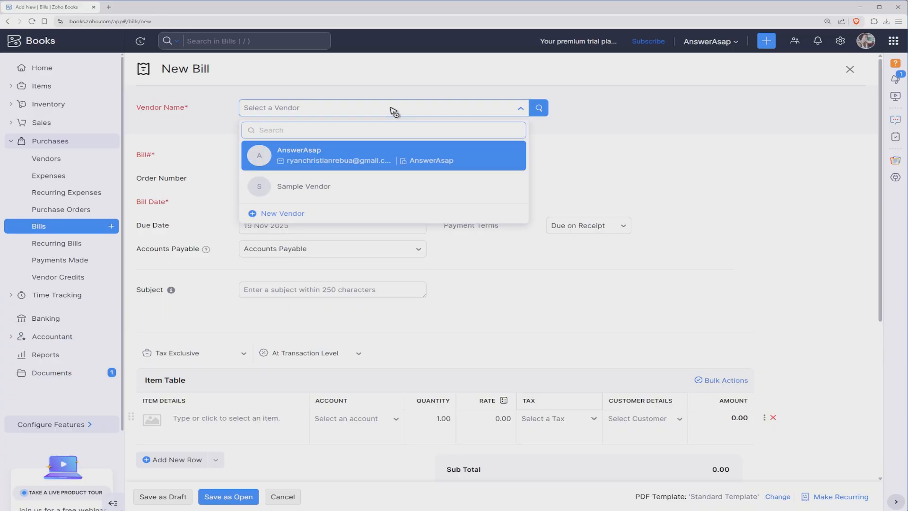
left_click(340, 162)
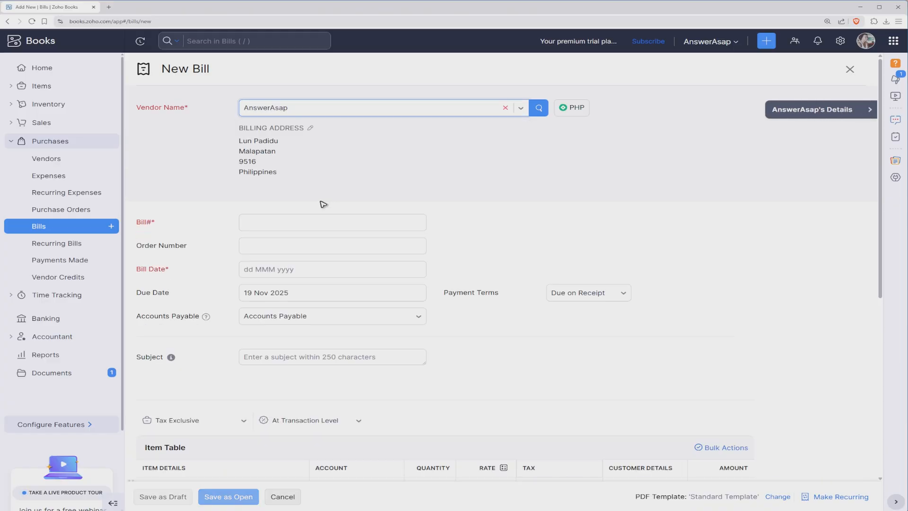
Enter bill number 1, set the bill date to 19 Nov 2025, and enter order number 1.
left_click(282, 227)
type("1")
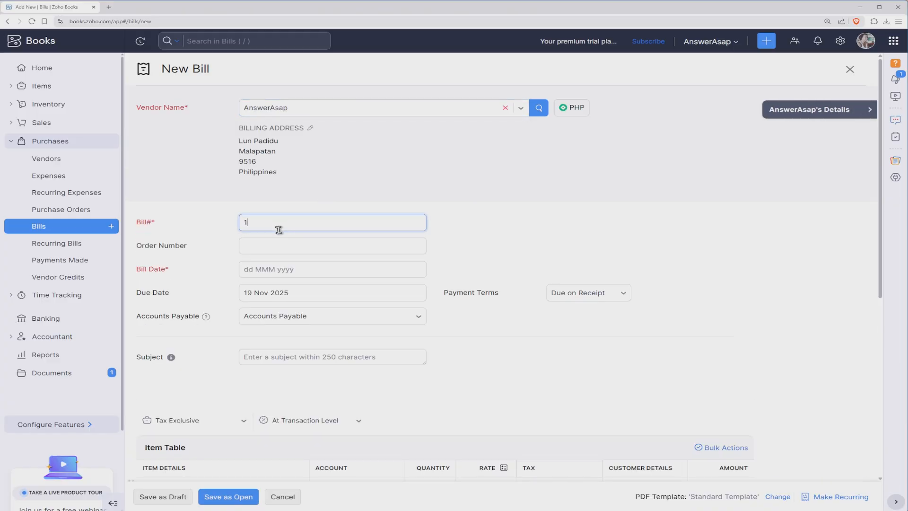
left_click(260, 269)
left_click(305, 217)
scroll(230, 310, "down", 2)
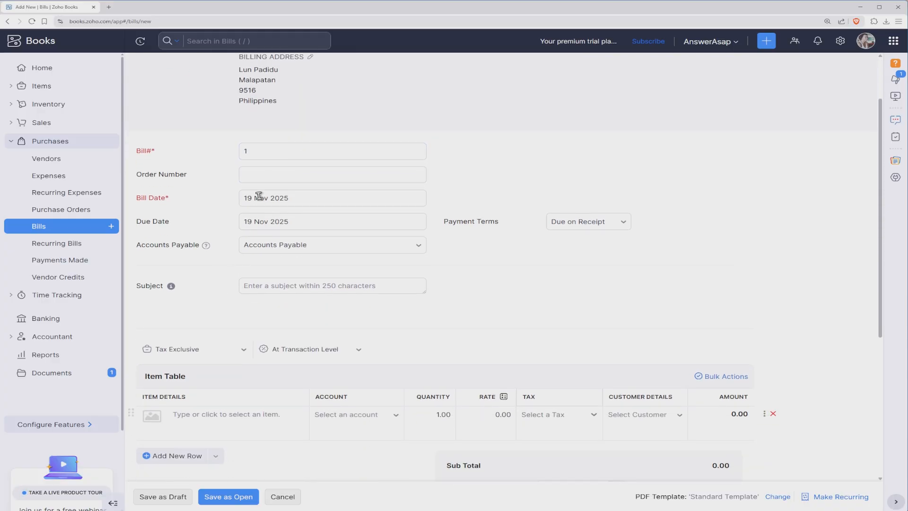
left_click(261, 176)
type("1")
scroll(260, 270, "down", 1)
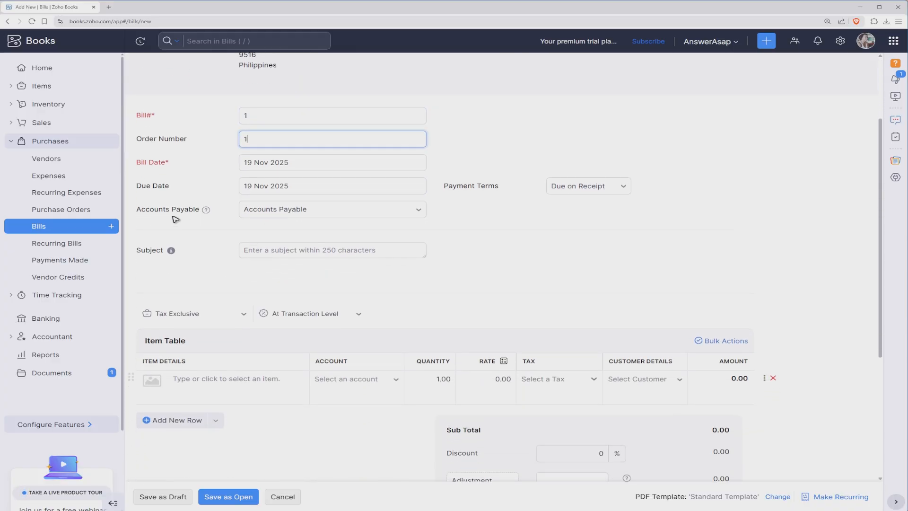
left_click(325, 211)
left_click(324, 211)
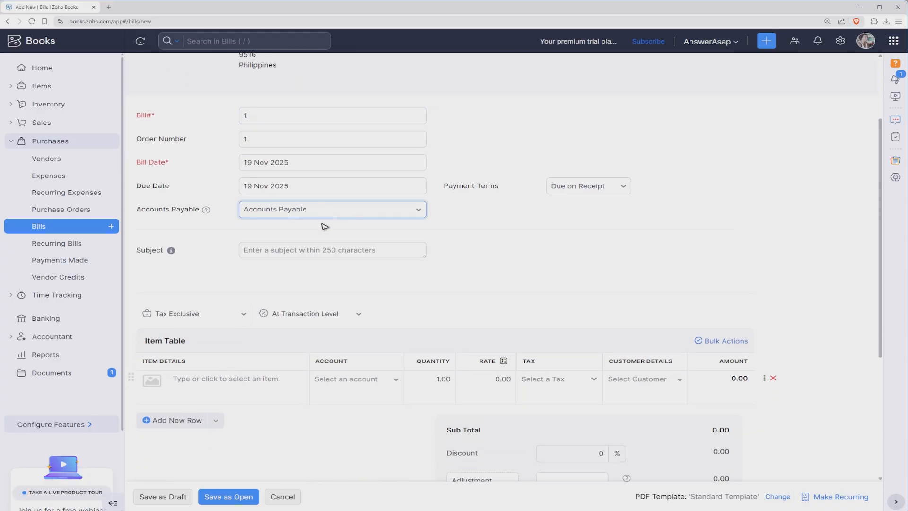
left_click(607, 194)
scroll(611, 307, "down", 1)
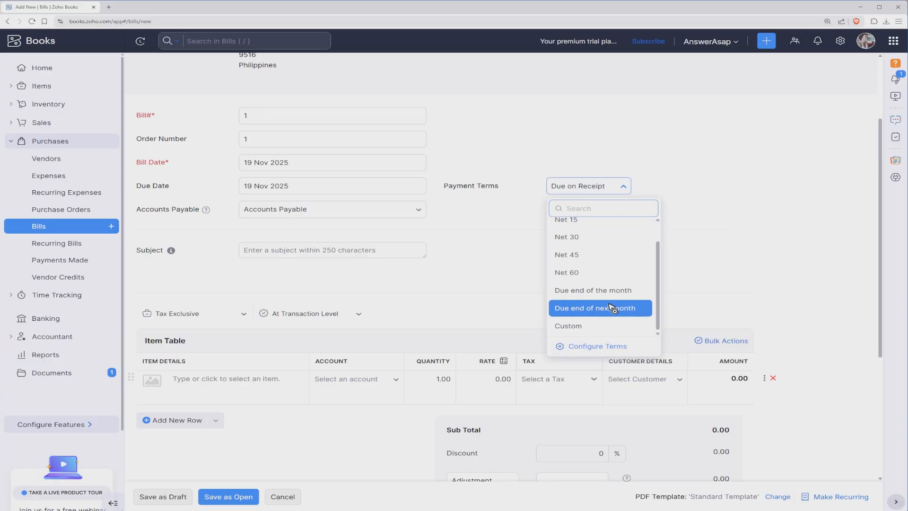
scroll(554, 275, "up", 1)
scroll(554, 276, "down", 1)
left_click(769, 218)
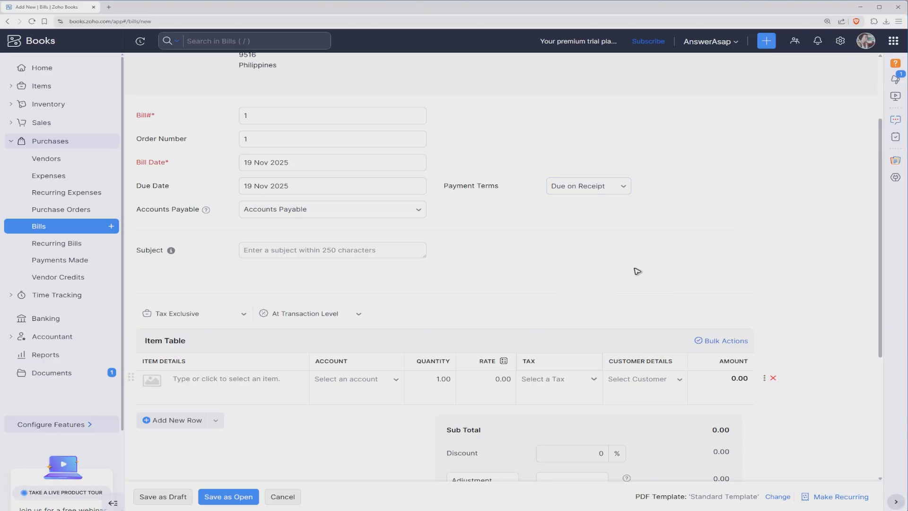
Add the Video Editing item to the first row of the item table.
scroll(228, 304, "down", 2)
left_click(240, 274)
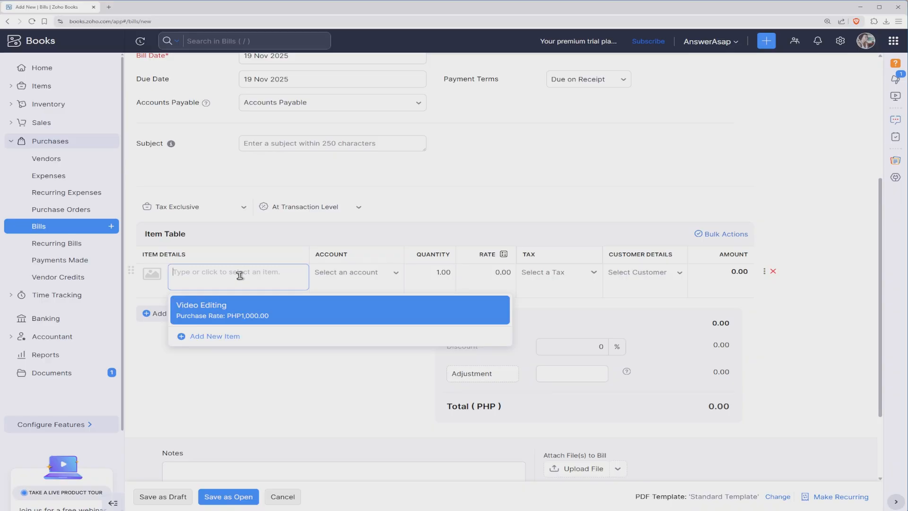
left_click(228, 314)
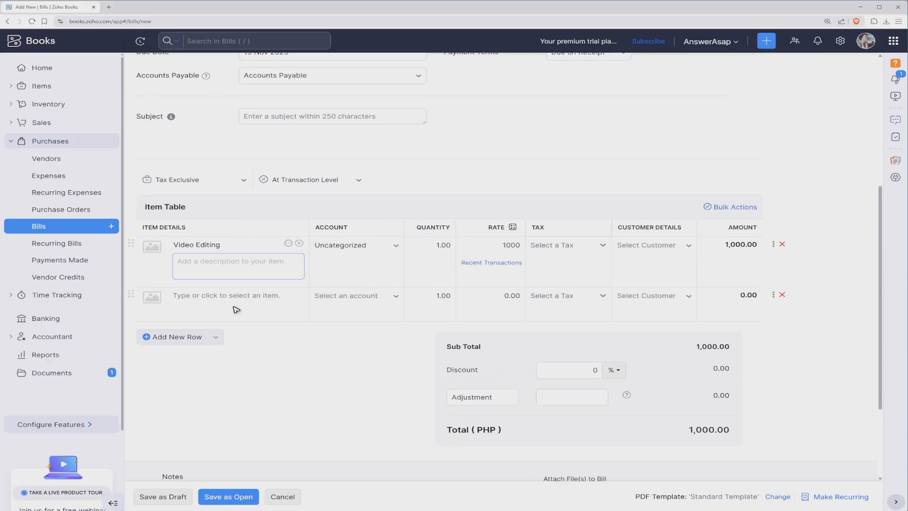
Set the first item's account to the OCLS1 Other Current Liability sample account.
scroll(236, 309, "down", 2)
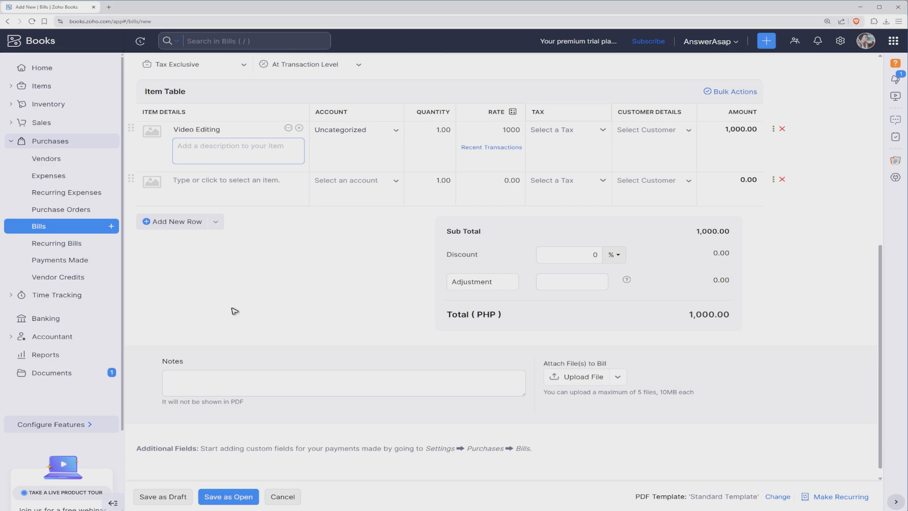
scroll(235, 311, "up", 2)
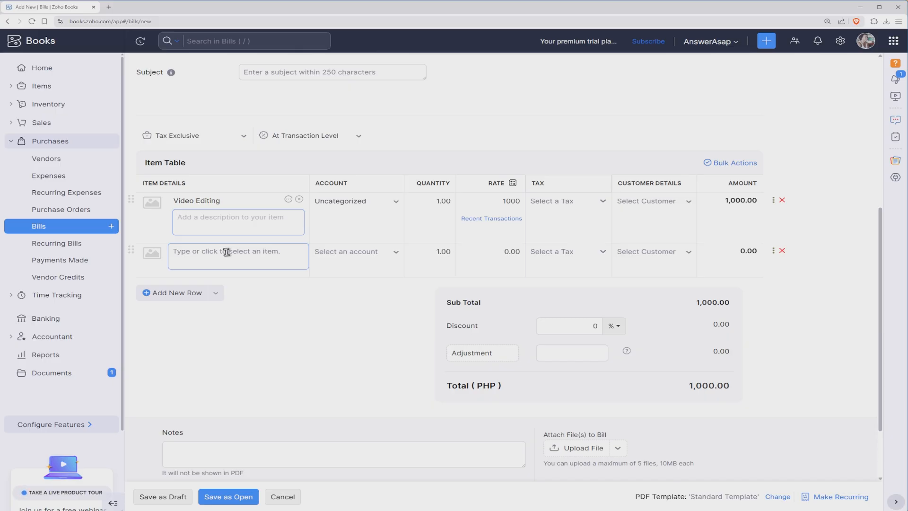
scroll(227, 251, "up", 1)
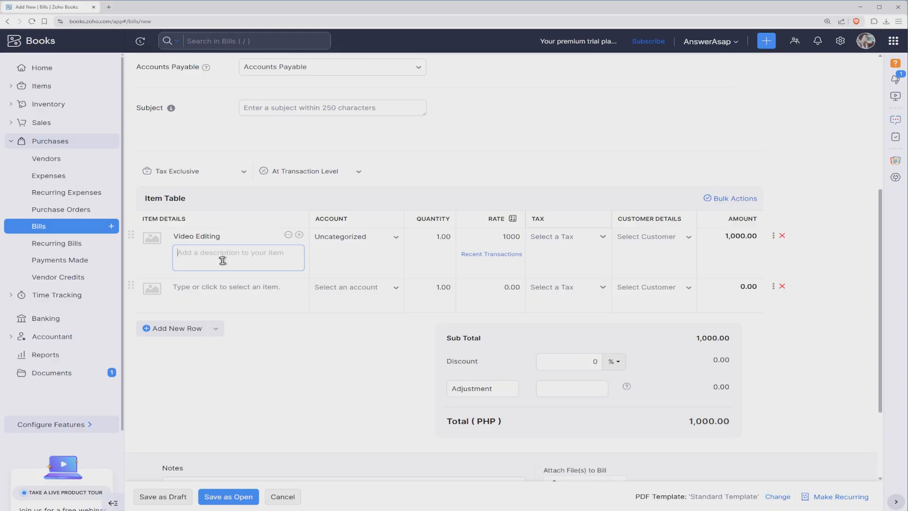
left_click(344, 238)
scroll(381, 314, "down", 3)
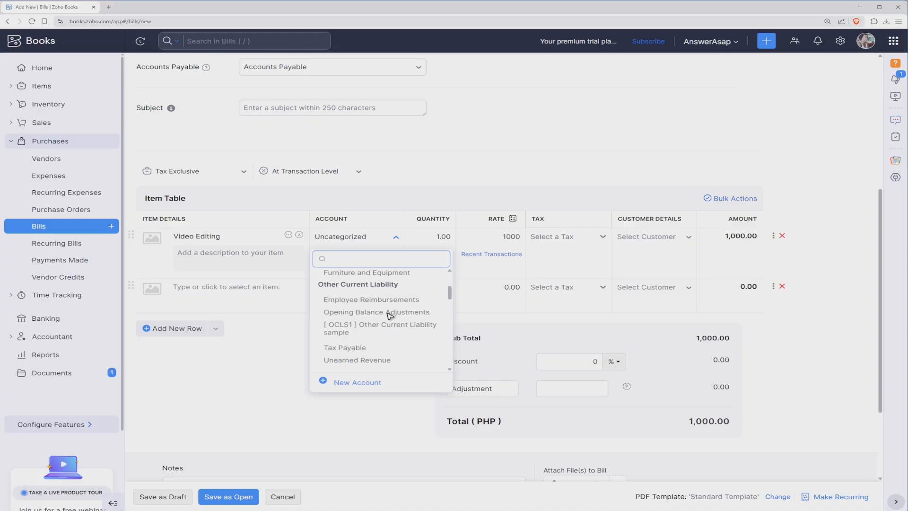
scroll(378, 312, "down", 1)
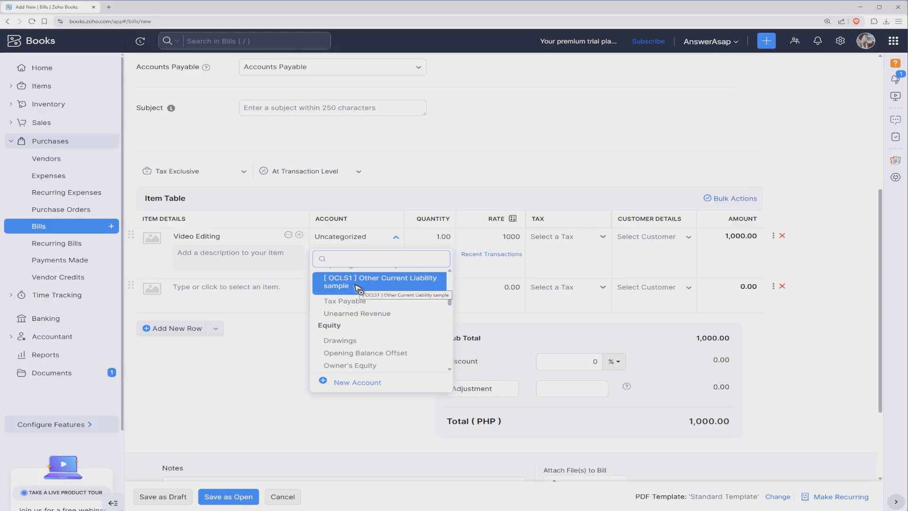
left_click(357, 286)
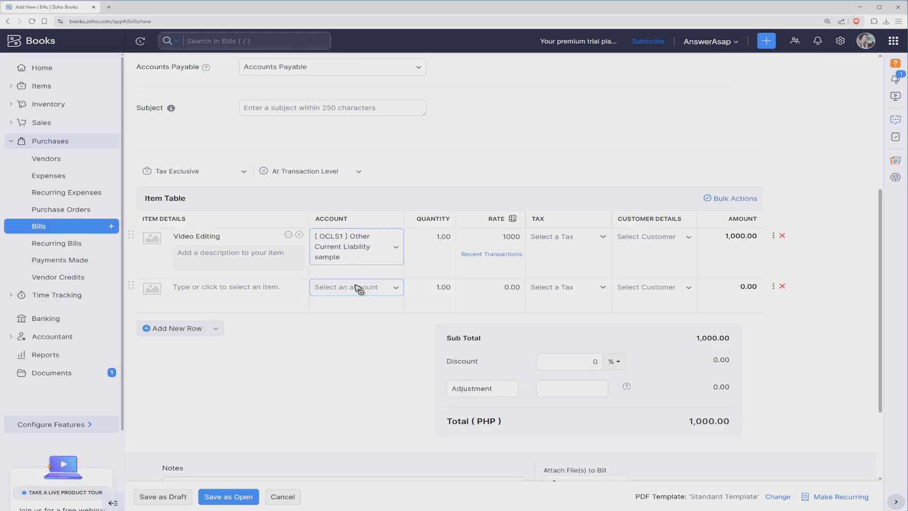
Add a second Video Editing item row and start creating a new account from its account field after searching "intere".
left_click(243, 294)
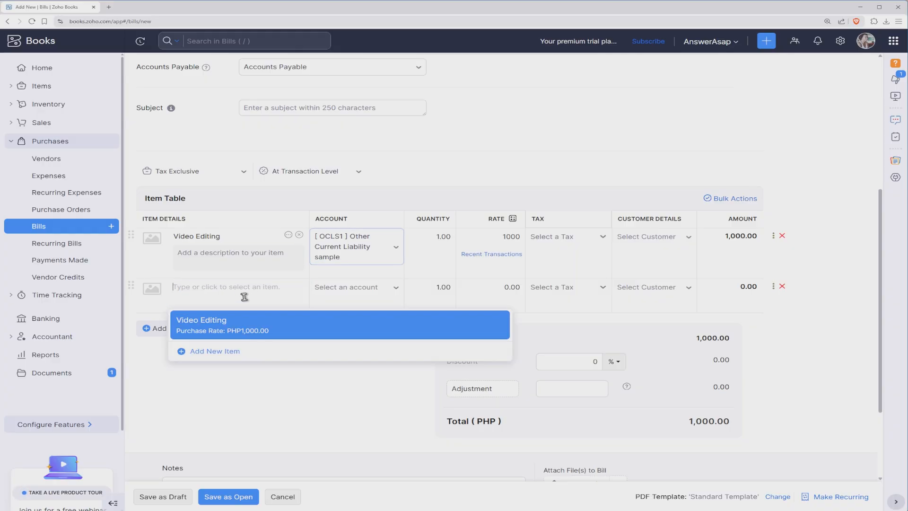
left_click(268, 325)
left_click(379, 291)
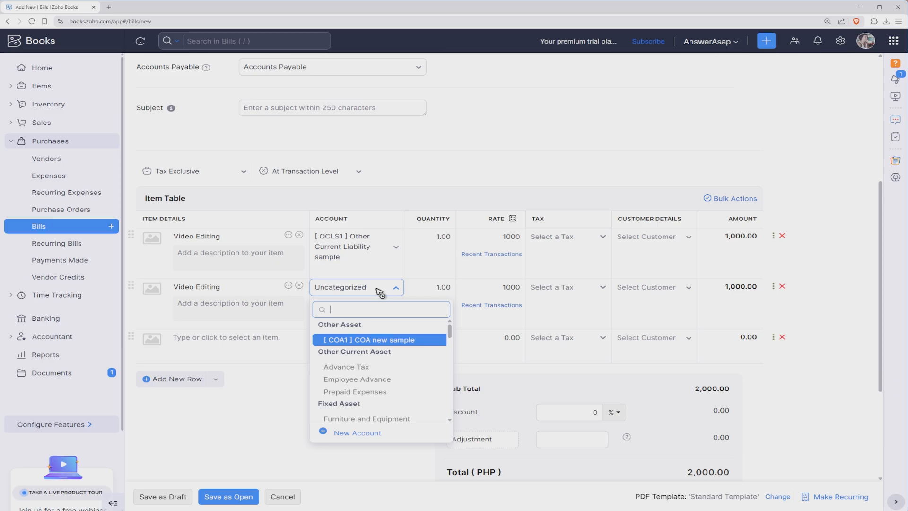
type("intere")
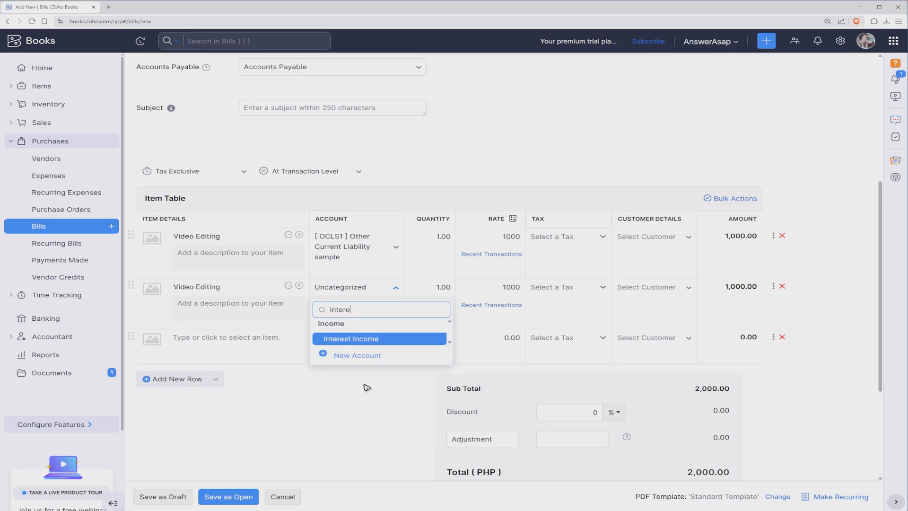
left_click(358, 361)
Set the new account's type to Expense.
left_click(402, 76)
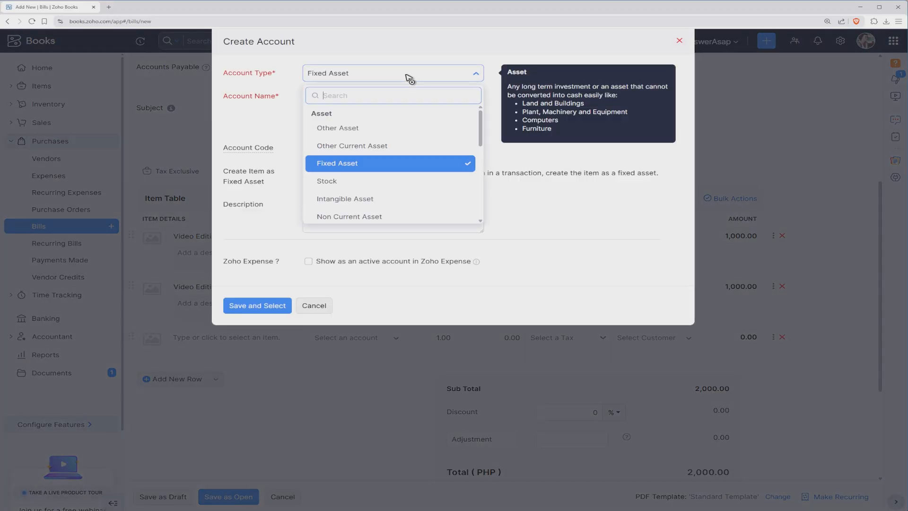
type("int")
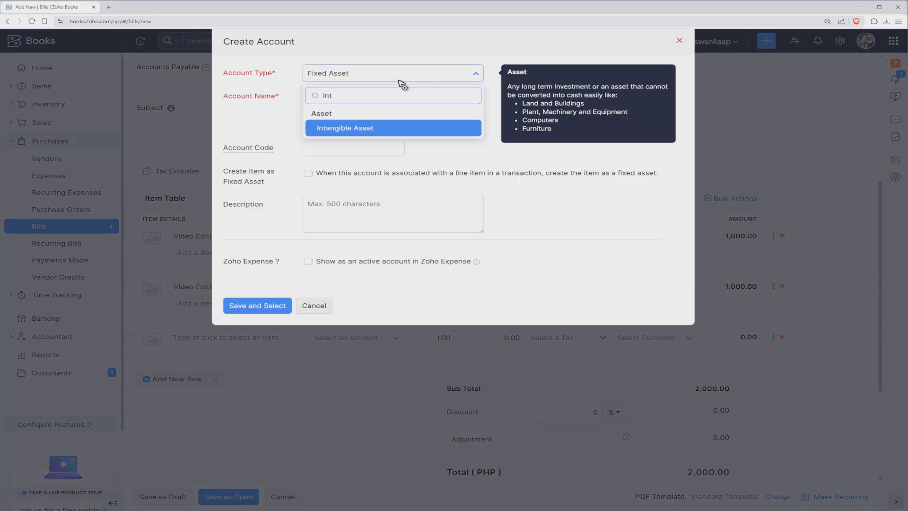
key("BackSpace")
key("BackSpace")
key("BackSpace")
type("ex")
left_click(350, 125)
Name the account Interest Expense with account code IE1 and save it for the second row.
type("In")
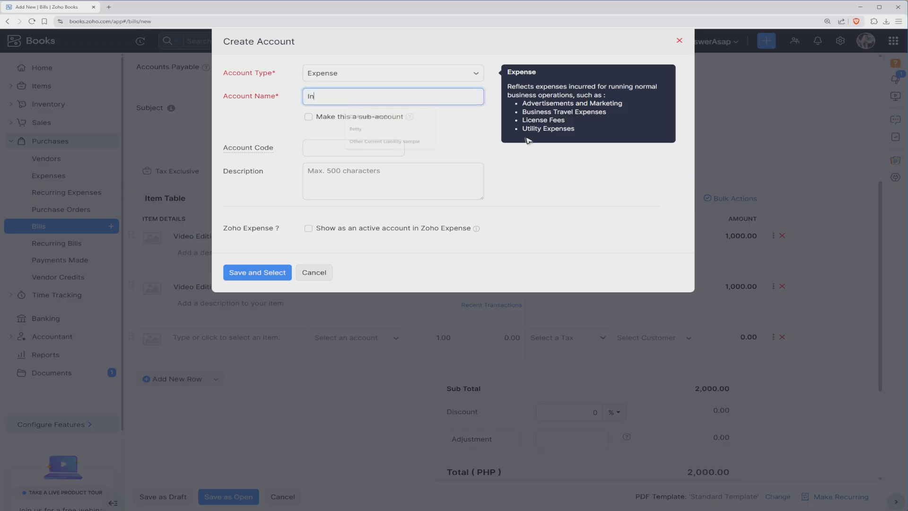
type("tee")
type("est Exp")
type("enc")
key("BackSpace")
type("se")
left_click(337, 149)
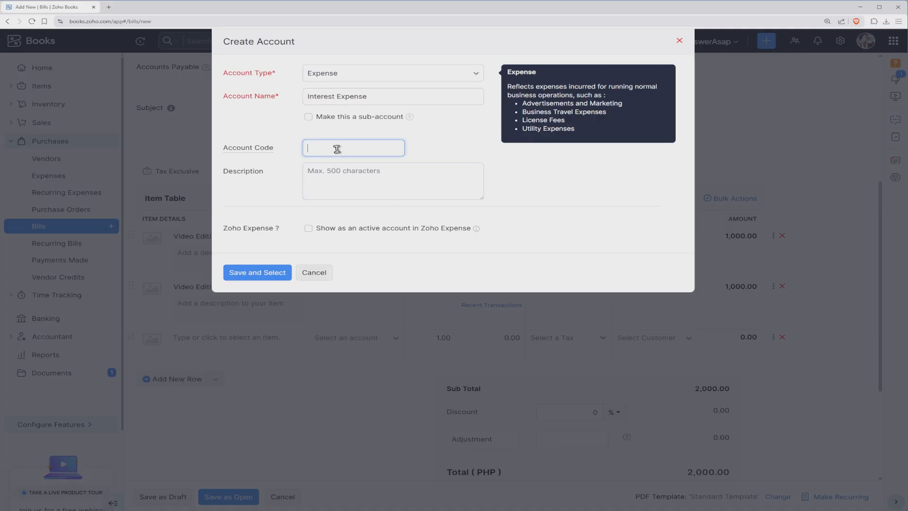
type("IE1")
left_click(259, 273)
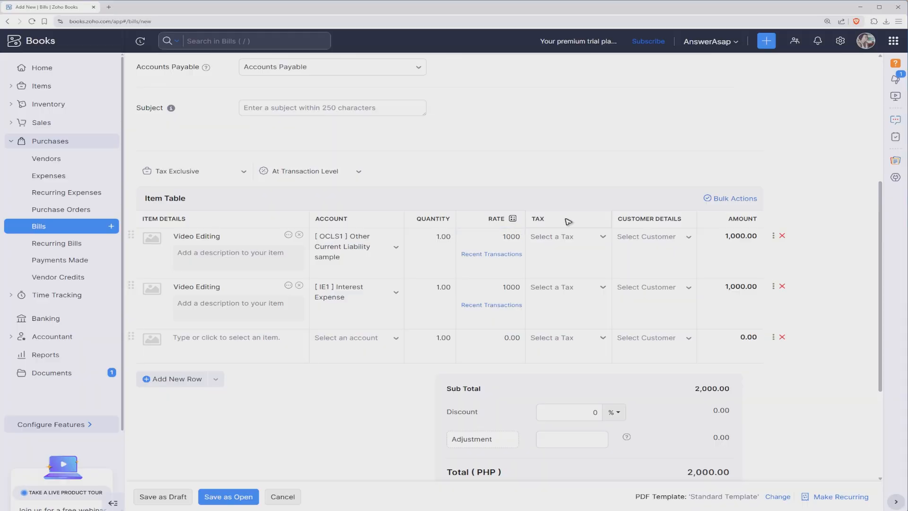
Save the bill as Open and review the resulting bill.
scroll(664, 275, "down", 3)
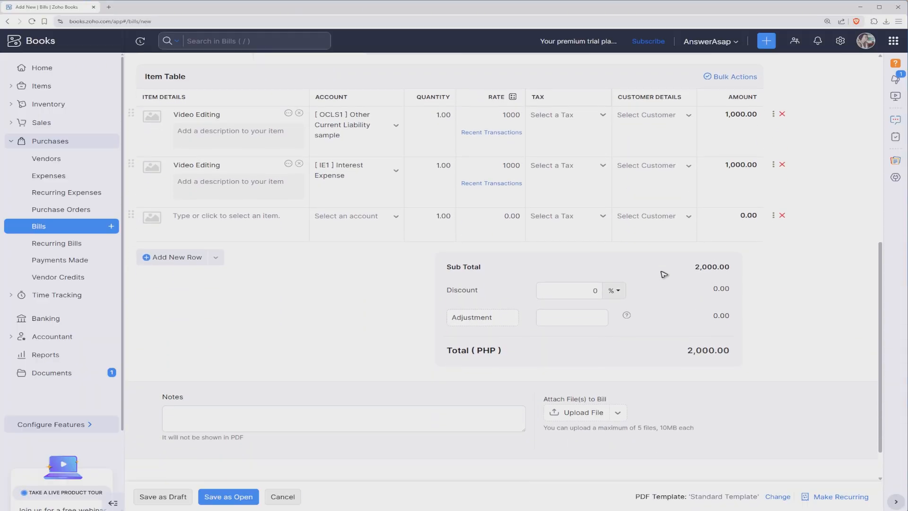
scroll(664, 274, "down", 1)
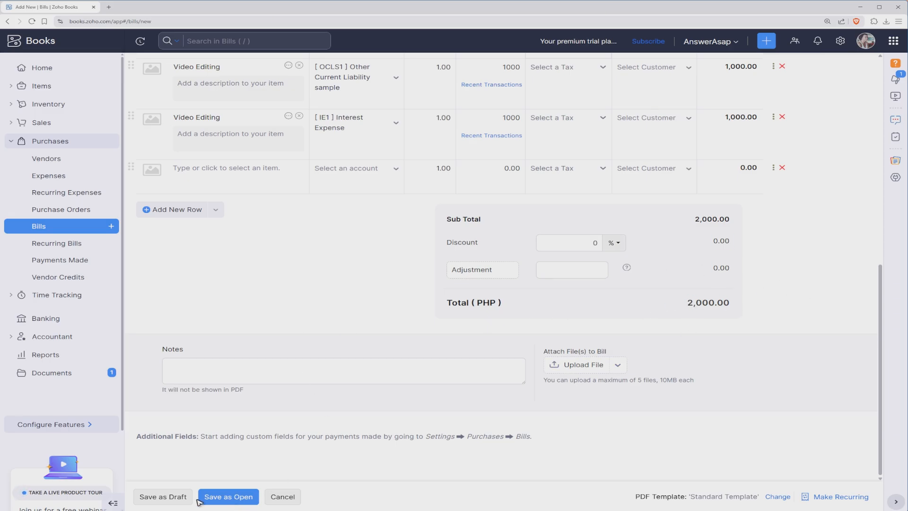
left_click(225, 498)
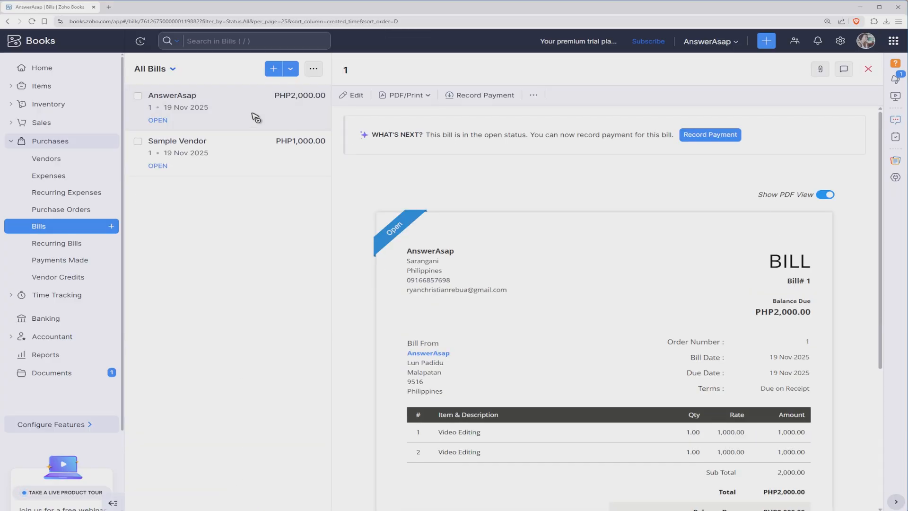
scroll(524, 281, "down", 4)
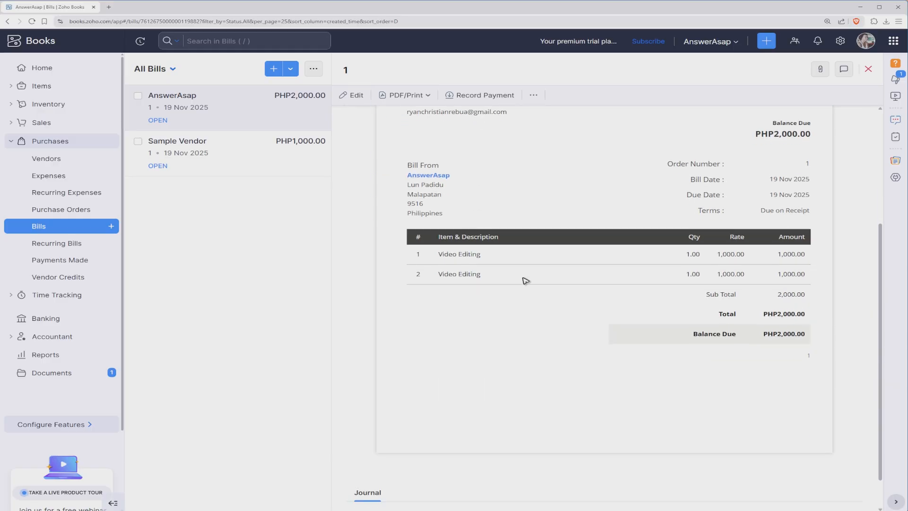